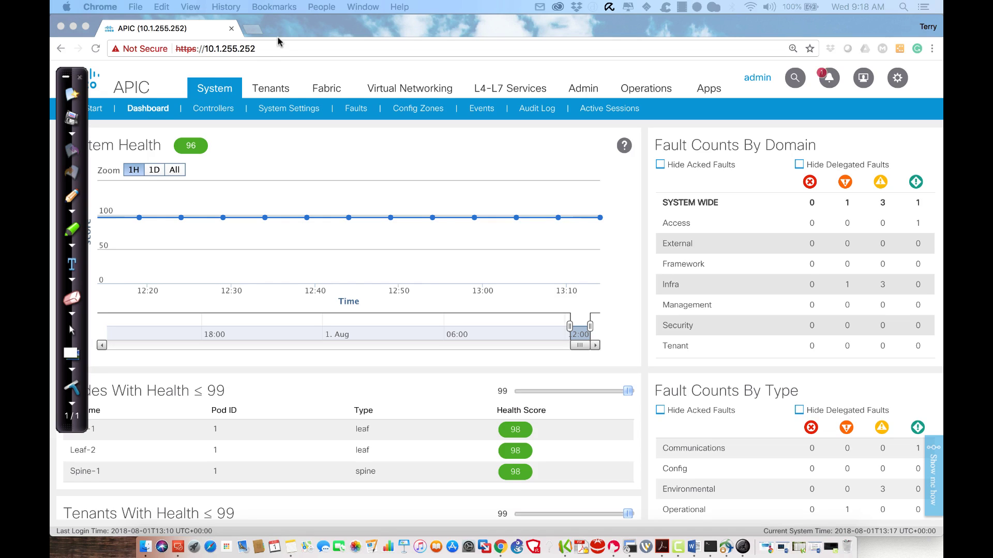
Open the overview of all tenants and move the browser window clear of the annotation toolbar.
{"action": "left_click", "coordinate": [270, 90]}
{"action": "left_click", "coordinate": [270, 91]}
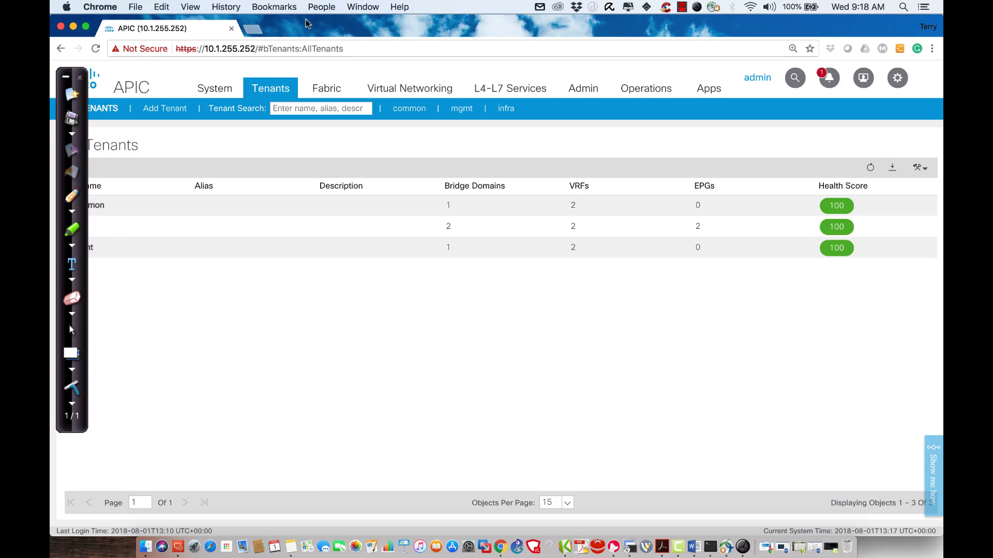
{"action": "left_click_drag", "start_coordinate": [305, 20], "coordinate": [343, 14]}
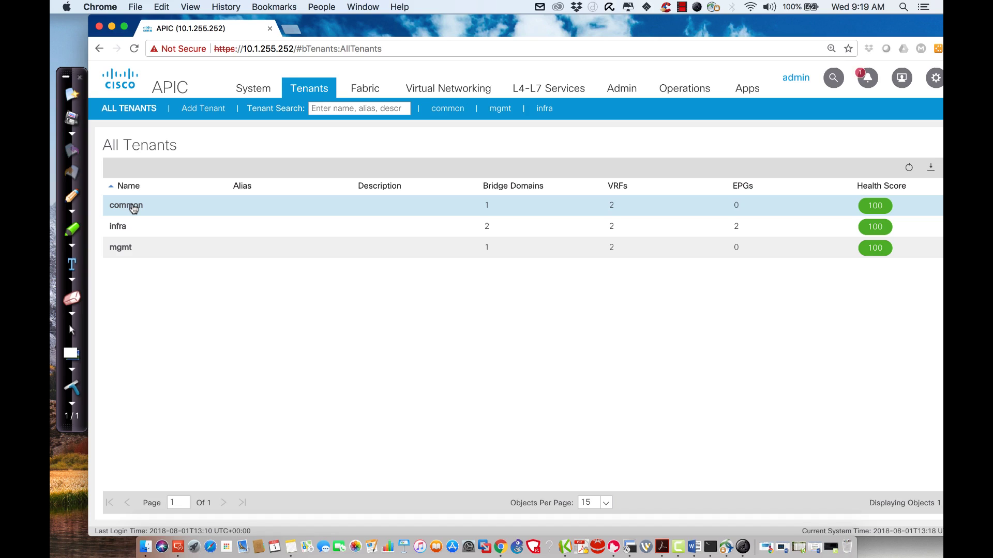
Create a tenant named TN-DEMO with a VRF named VRF-DEMO and submit it.
{"action": "left_click", "coordinate": [199, 114]}
{"action": "type", "text": "T"}
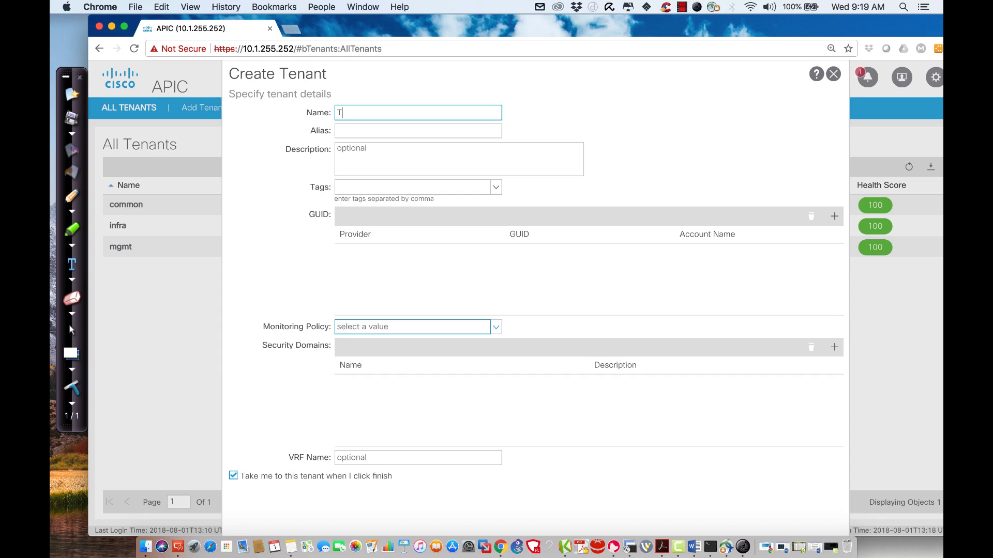
{"action": "type", "text": "N-DEMO"}
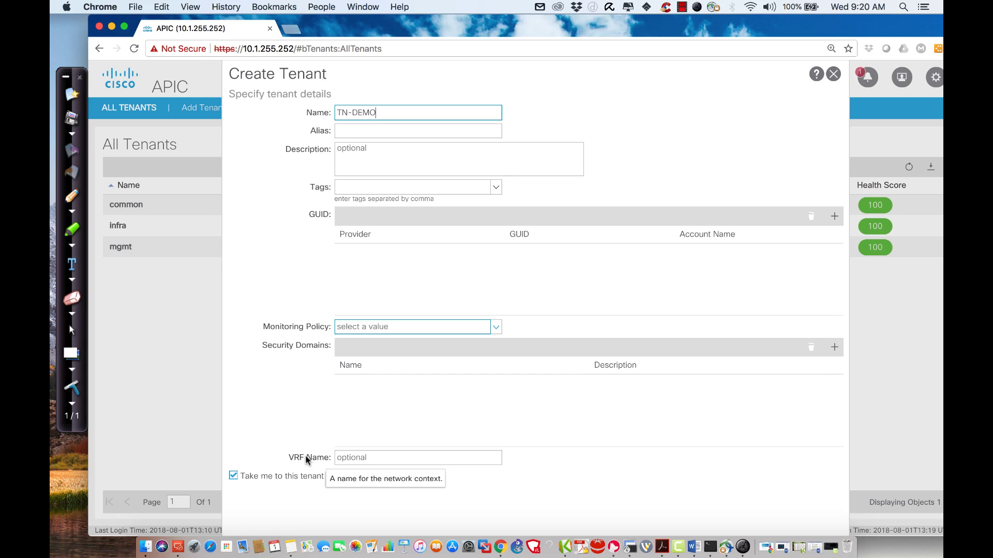
{"action": "left_click", "coordinate": [368, 455]}
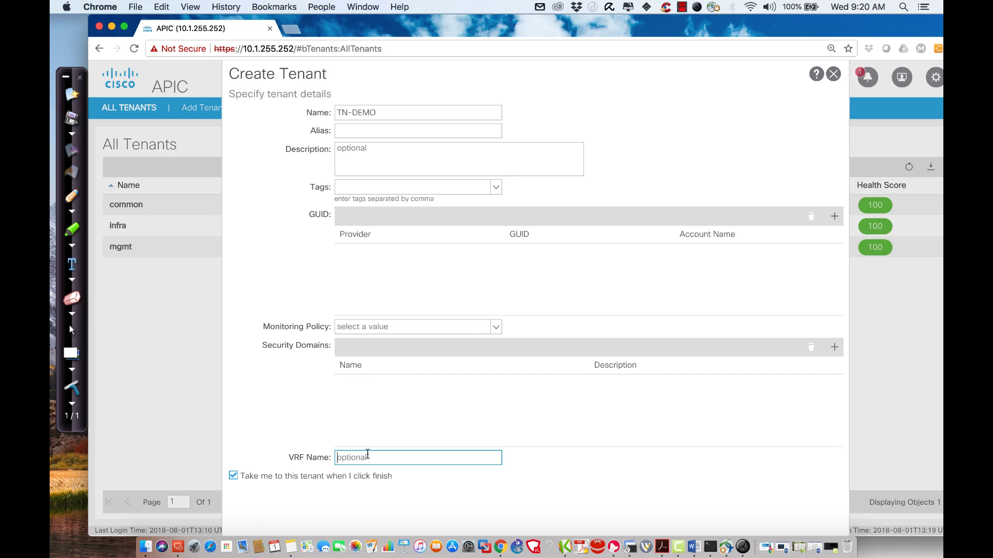
{"action": "type", "text": "VRF-DEMO"}
{"action": "scroll", "coordinate": [437, 460], "scroll_direction": "down", "scroll_amount": 2}
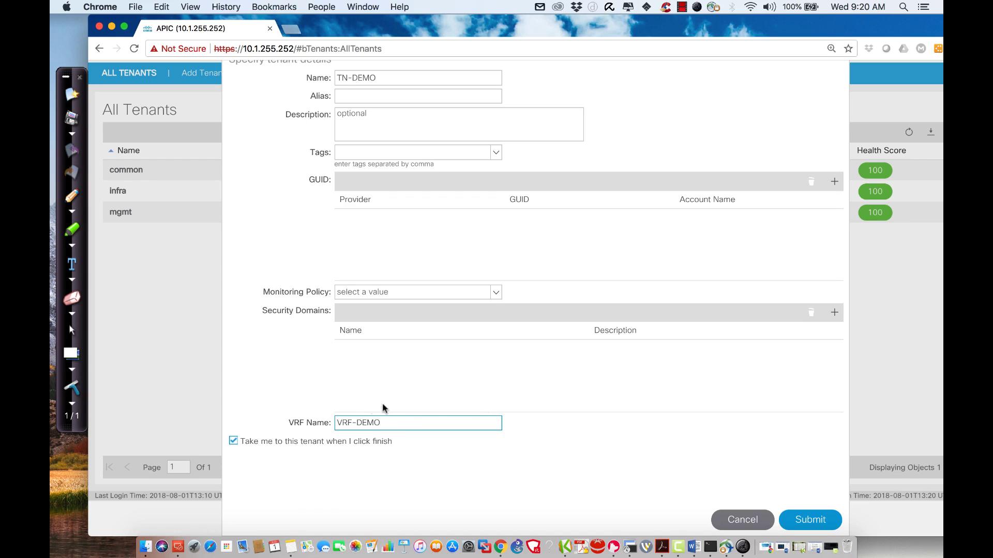
{"action": "left_click", "coordinate": [801, 519]}
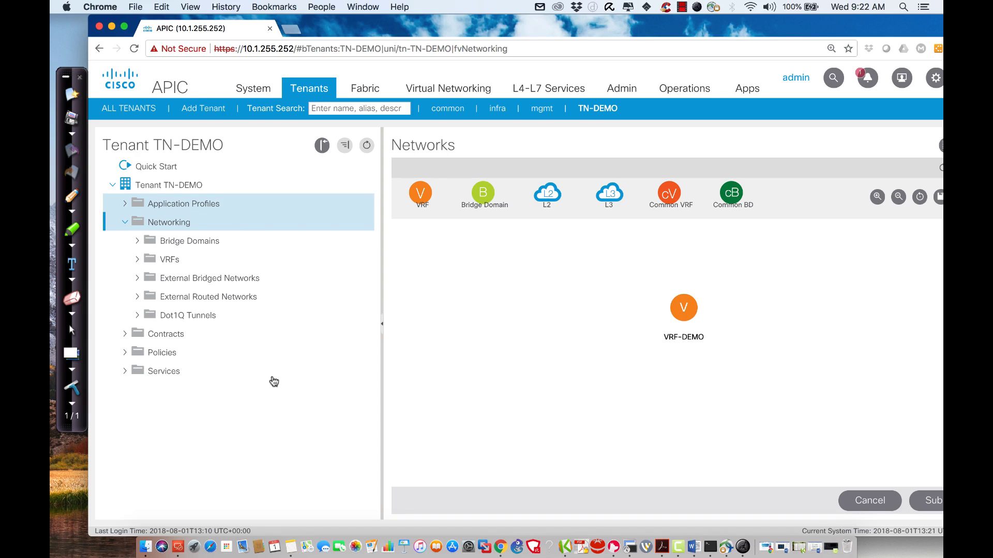
Inspect the Application Profiles, VRF-DEMO and Bridge Domains entries of tenant TN-DEMO.
{"action": "left_click", "coordinate": [179, 210]}
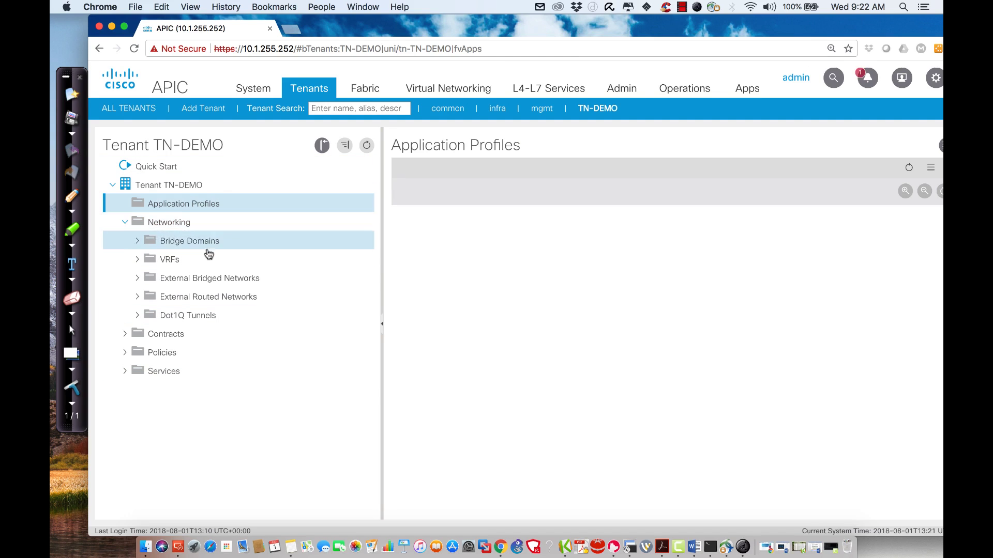
{"action": "left_click", "coordinate": [137, 259]}
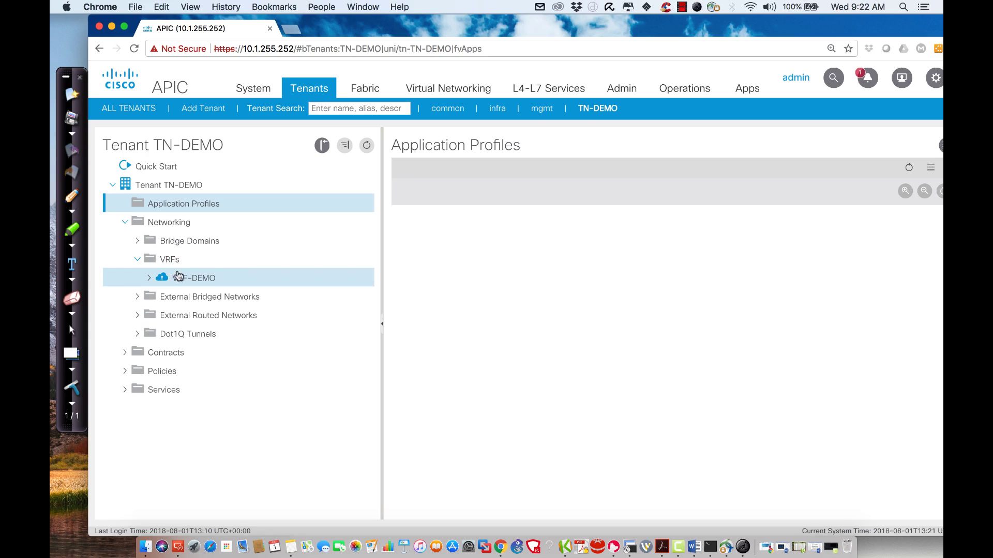
{"action": "left_click", "coordinate": [149, 279]}
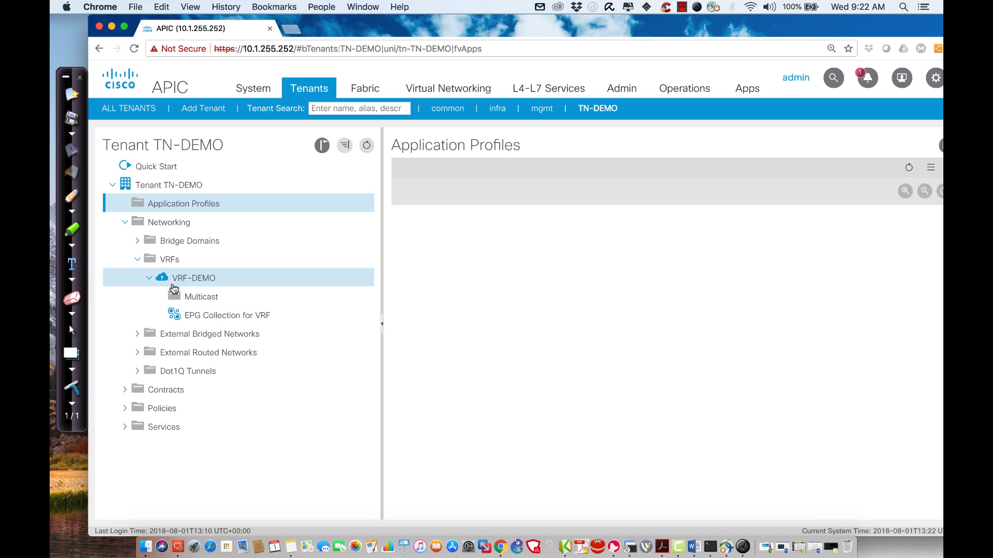
{"action": "left_click", "coordinate": [149, 278]}
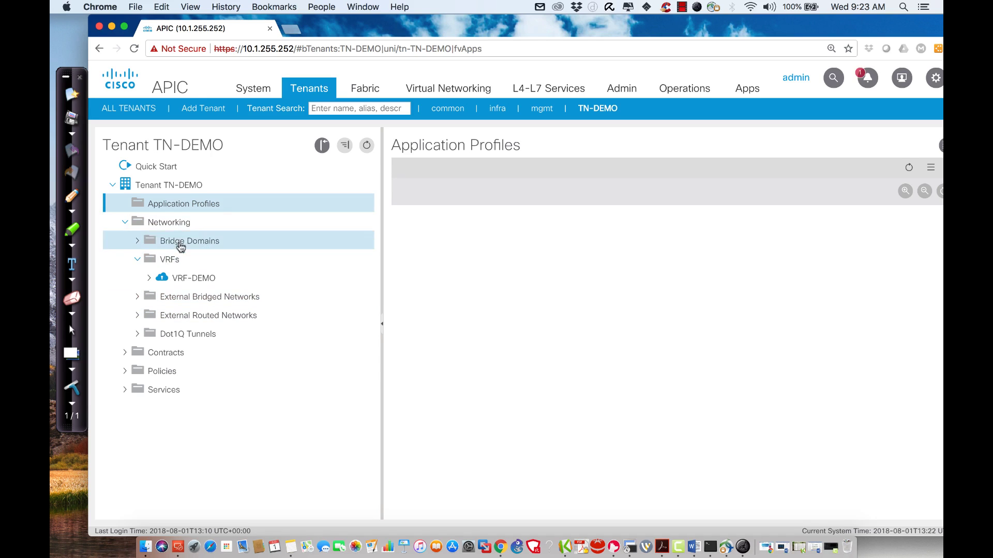
{"action": "left_click", "coordinate": [140, 242]}
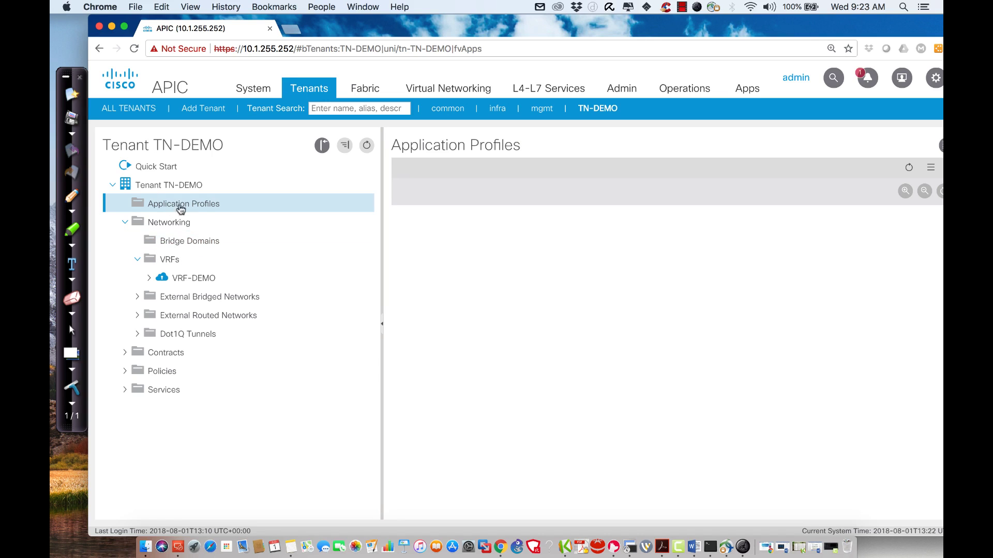
Start a new bridge domain in TN-DEMO named DB-DEMO with the description "Walk-Thru BD".
{"action": "left_click", "coordinate": [168, 243]}
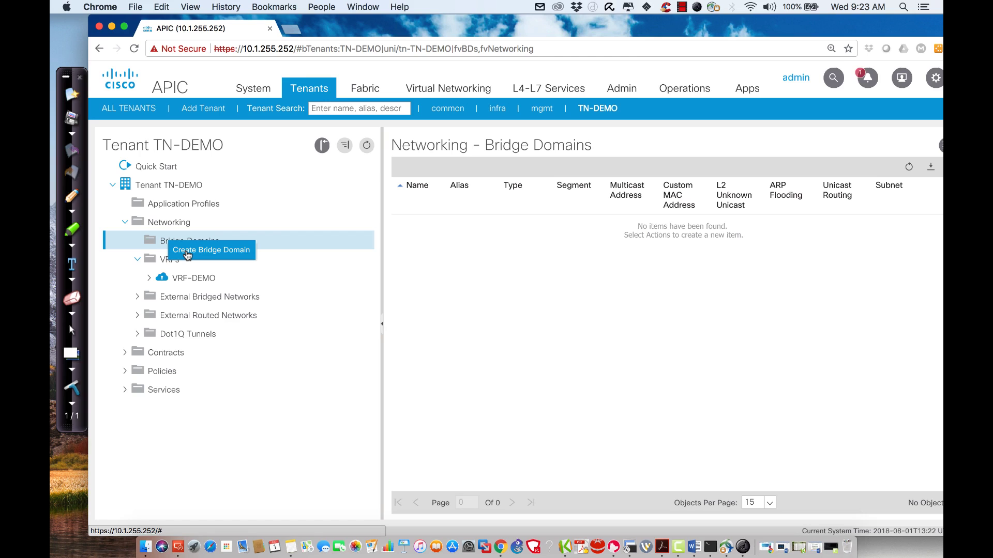
{"action": "left_click", "coordinate": [233, 261]}
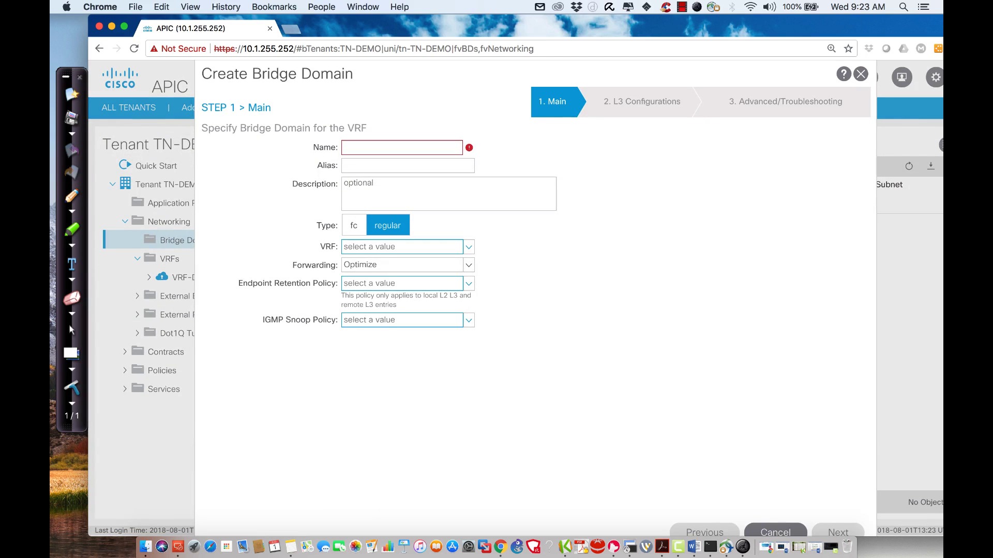
{"action": "left_click", "coordinate": [368, 150]}
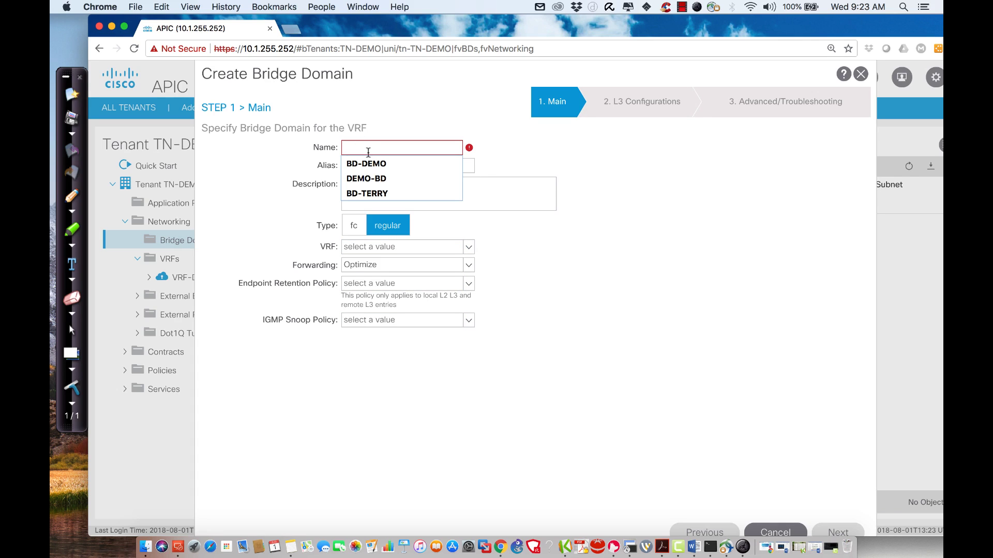
{"action": "type", "text": "DB-D"}
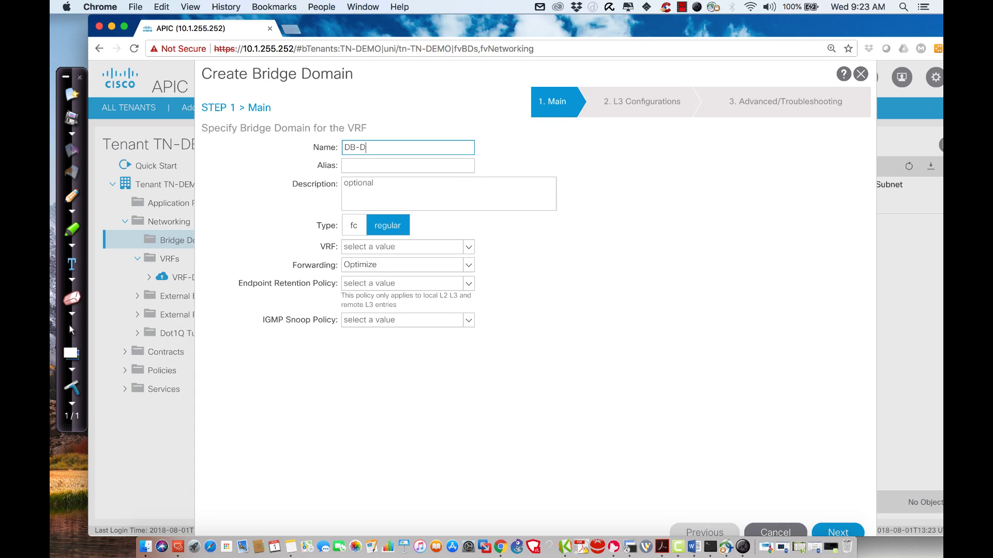
{"action": "type", "text": "EMO"}
{"action": "left_click", "coordinate": [355, 166]}
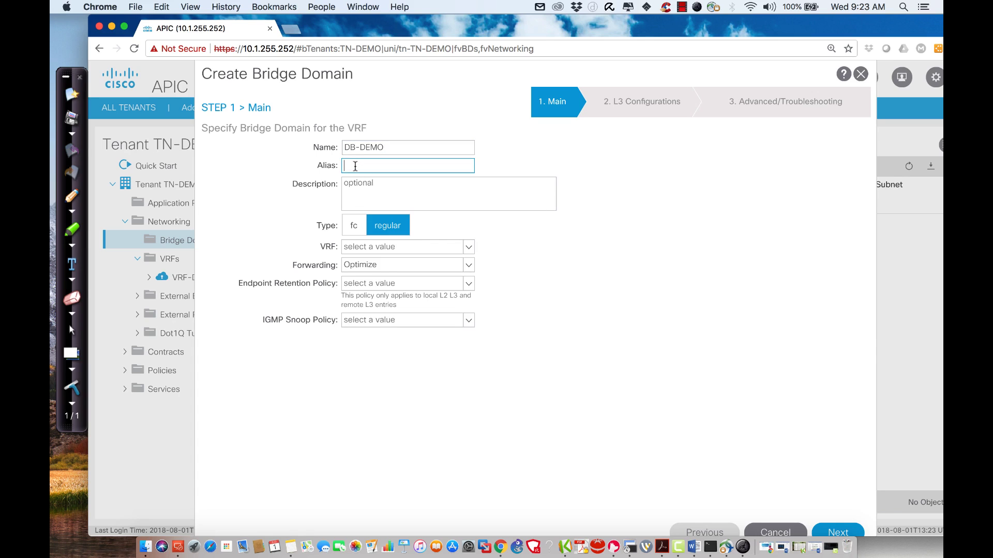
{"action": "left_click", "coordinate": [357, 195]}
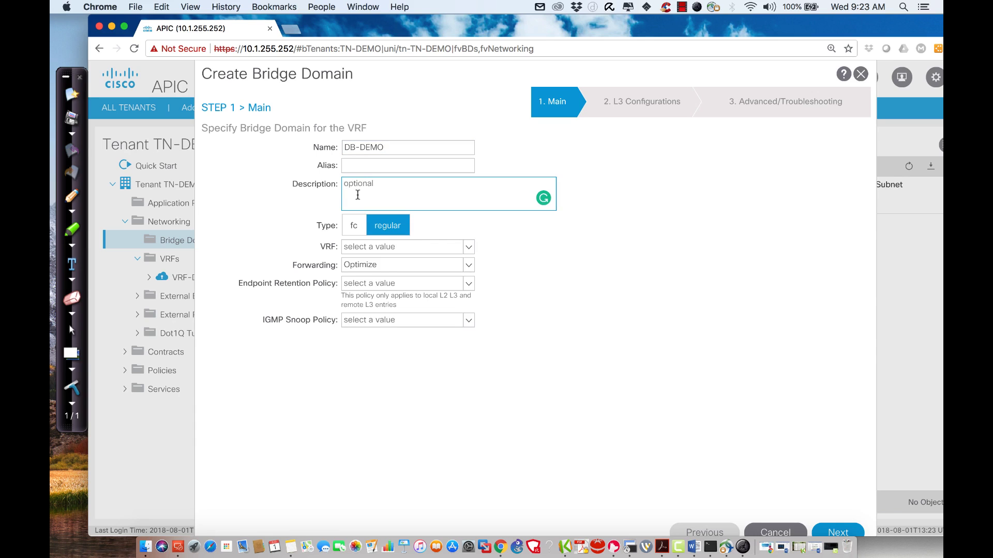
{"action": "type", "text": "Walk-Thru BD"}
Assign VRF-DEMO to the bridge domain and set its forwarding to Custom.
{"action": "mouse_move", "coordinate": [327, 256]}
{"action": "mouse_move", "coordinate": [391, 161]}
{"action": "left_click", "coordinate": [469, 247]}
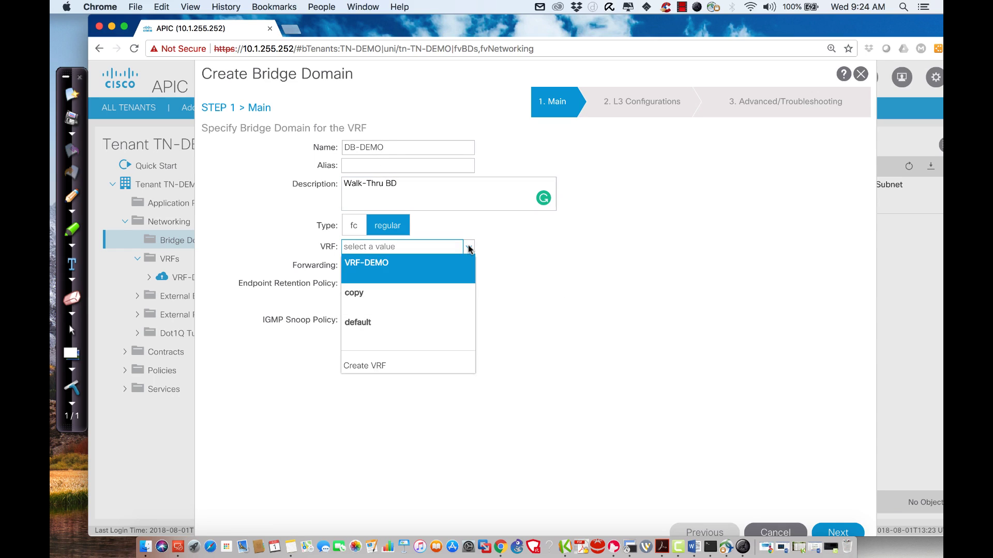
{"action": "left_click", "coordinate": [383, 263]}
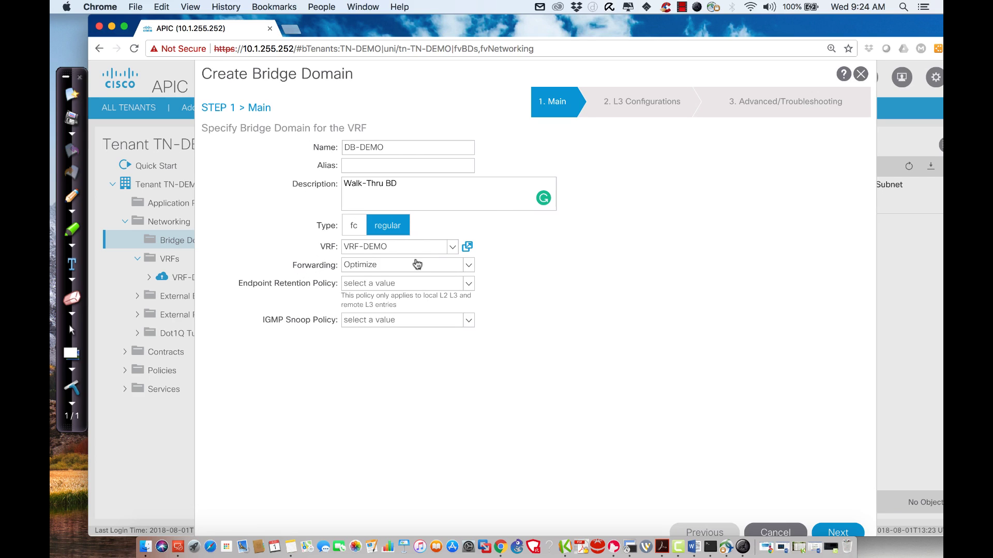
{"action": "left_click", "coordinate": [469, 265]}
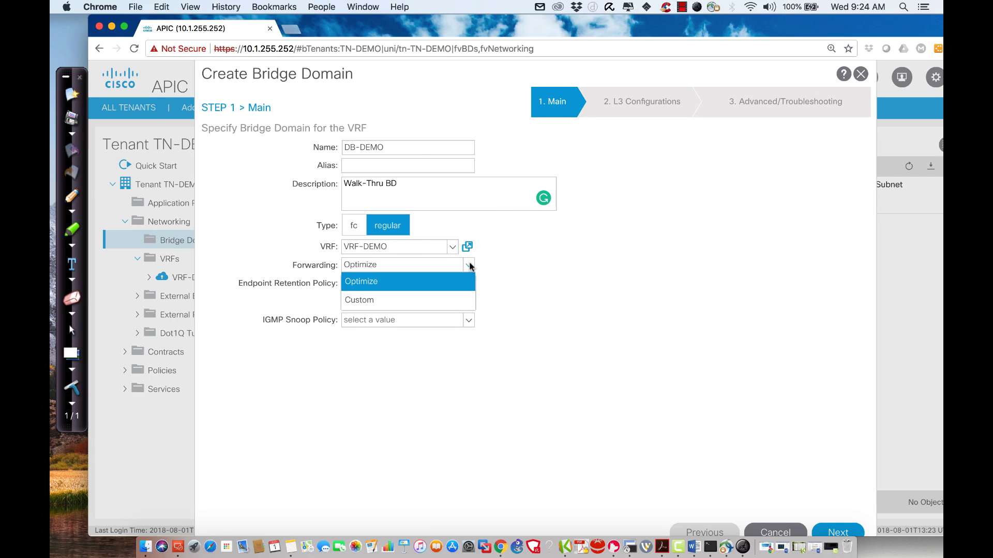
{"action": "left_click", "coordinate": [360, 299]}
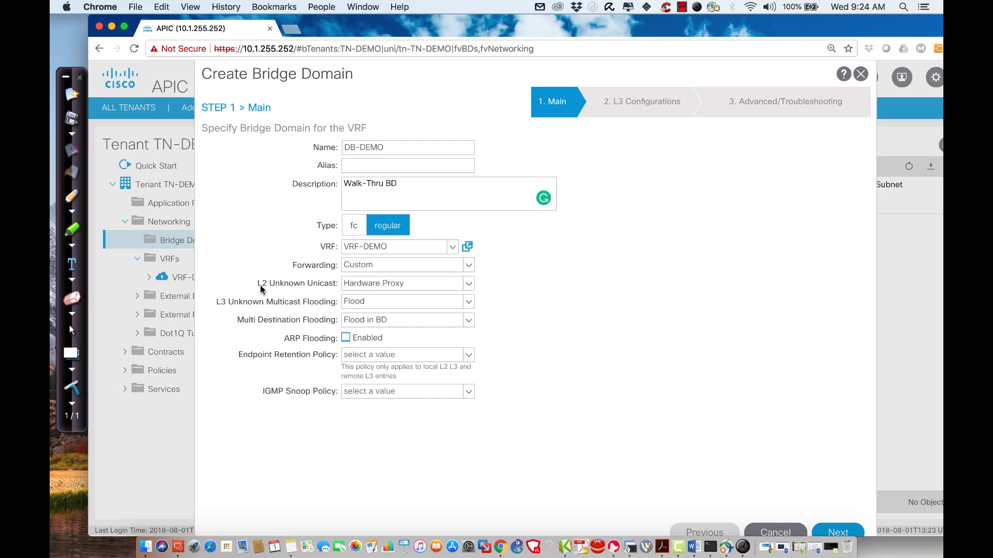
Examine the bridge domain's custom forwarding choices for L2 unknown unicast, L3 unknown multicast, multi-destination and ARP flooding.
{"action": "mouse_move", "coordinate": [312, 293]}
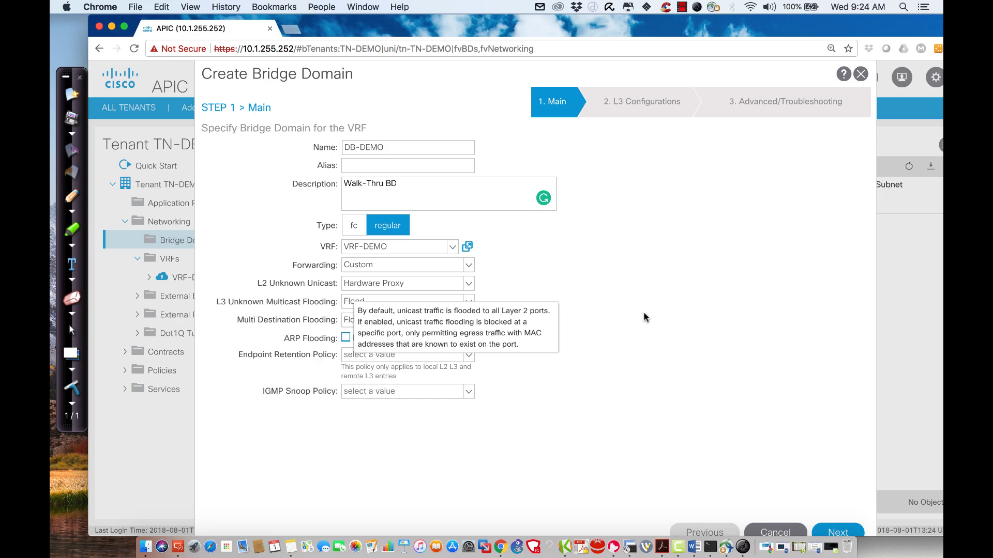
{"action": "left_click", "coordinate": [468, 266]}
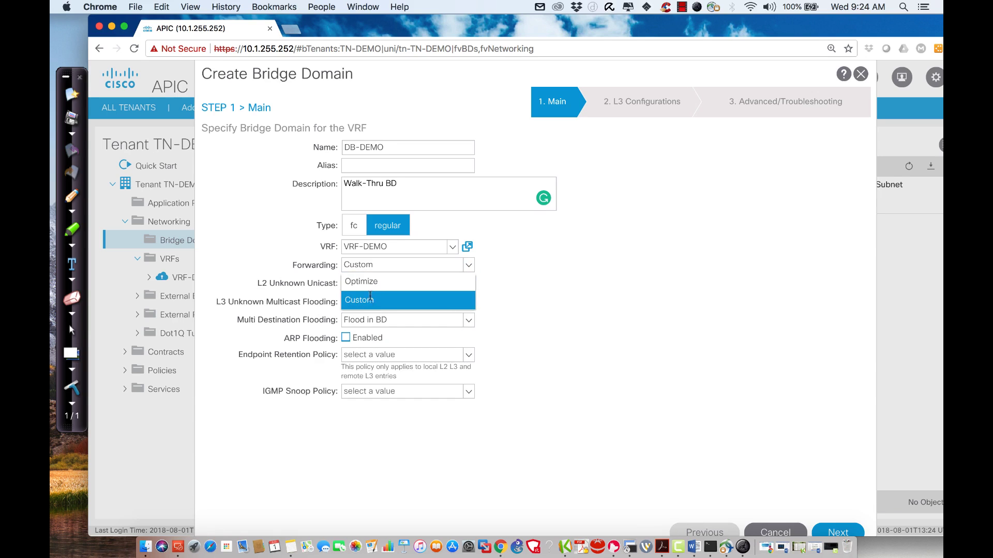
{"action": "left_click", "coordinate": [535, 314]}
{"action": "mouse_move", "coordinate": [410, 289]}
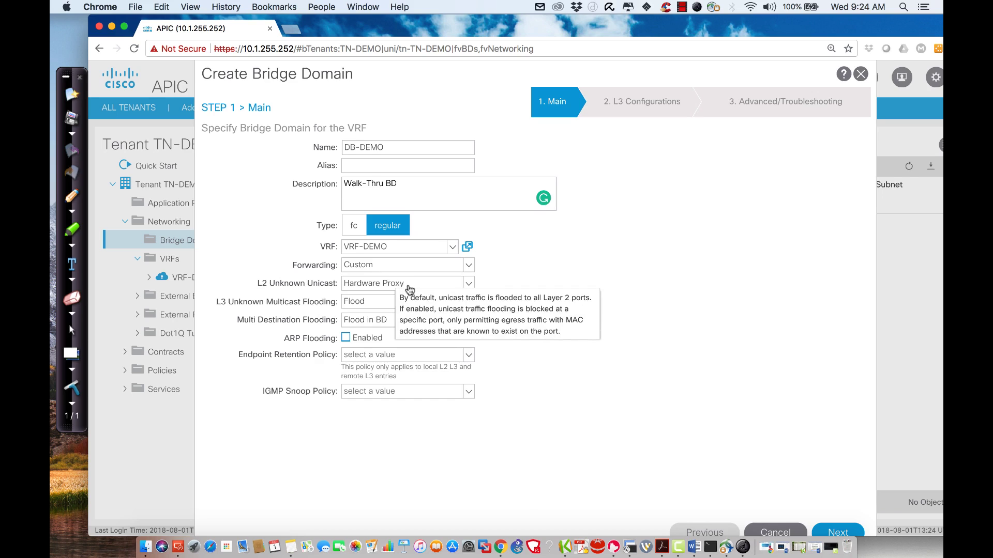
{"action": "left_click", "coordinate": [422, 286]}
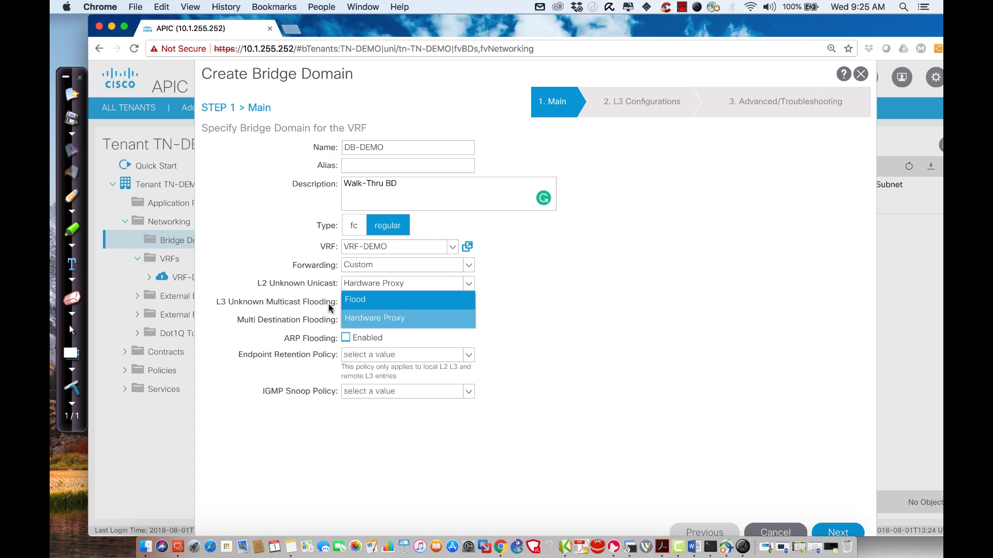
{"action": "left_click", "coordinate": [596, 327]}
{"action": "mouse_move", "coordinate": [227, 298]}
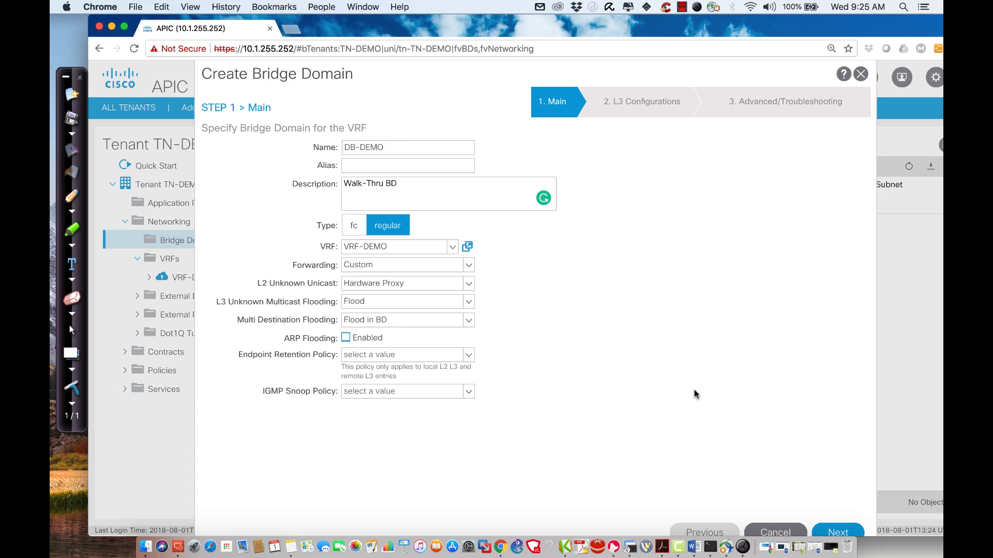
{"action": "mouse_move", "coordinate": [290, 323]}
{"action": "mouse_move", "coordinate": [346, 340]}
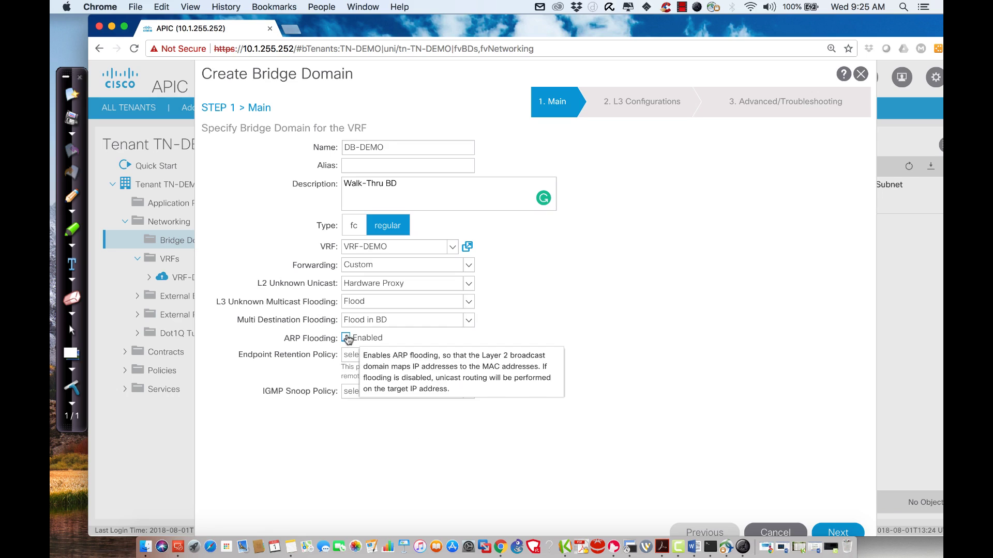
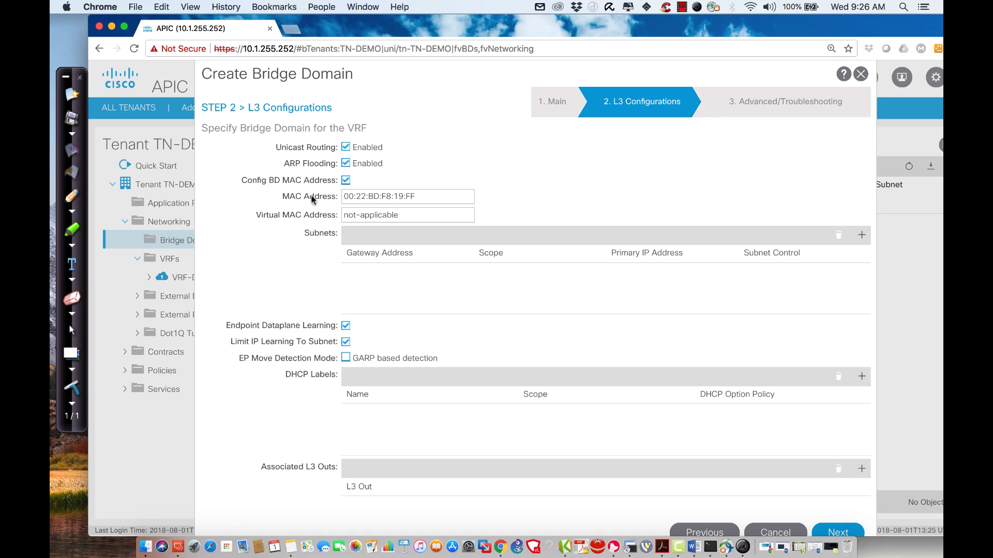
Add a subnet to the bridge domain with gateway IP 10.1.1.254/24.
{"action": "mouse_move", "coordinate": [356, 202]}
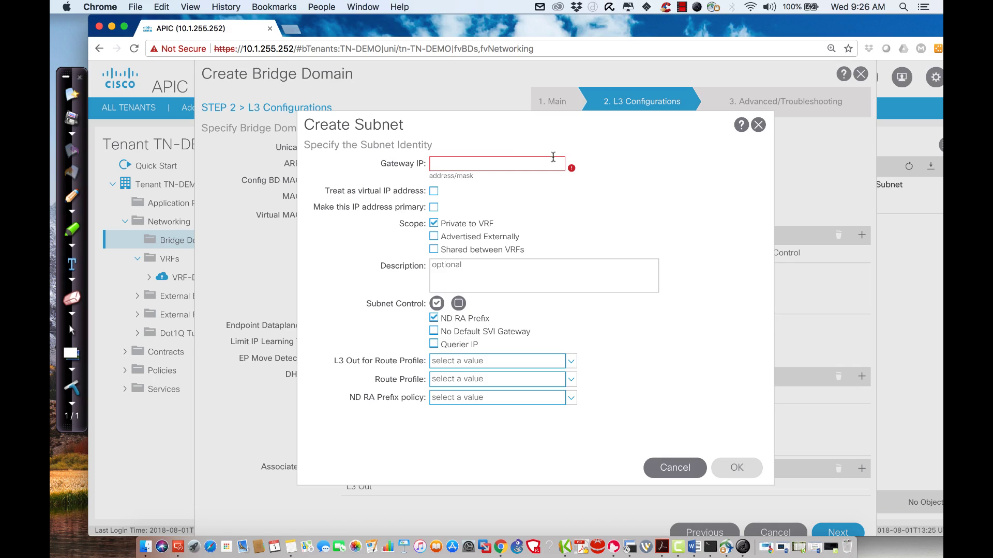
{"action": "type", "text": "10"}
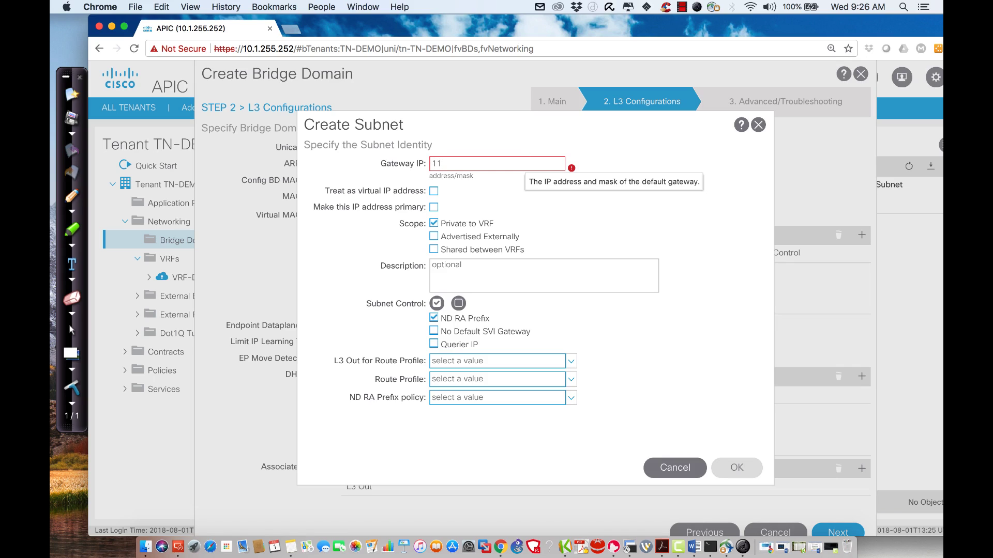
{"action": "key", "text": "BackSpace"}
{"action": "type", "text": "0.1"}
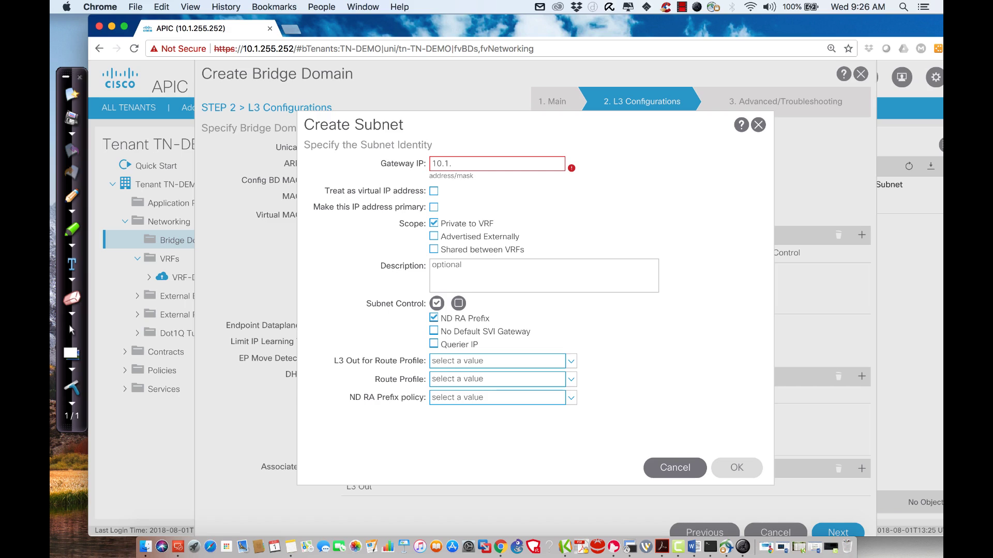
{"action": "type", "text": ".1.254/24"}
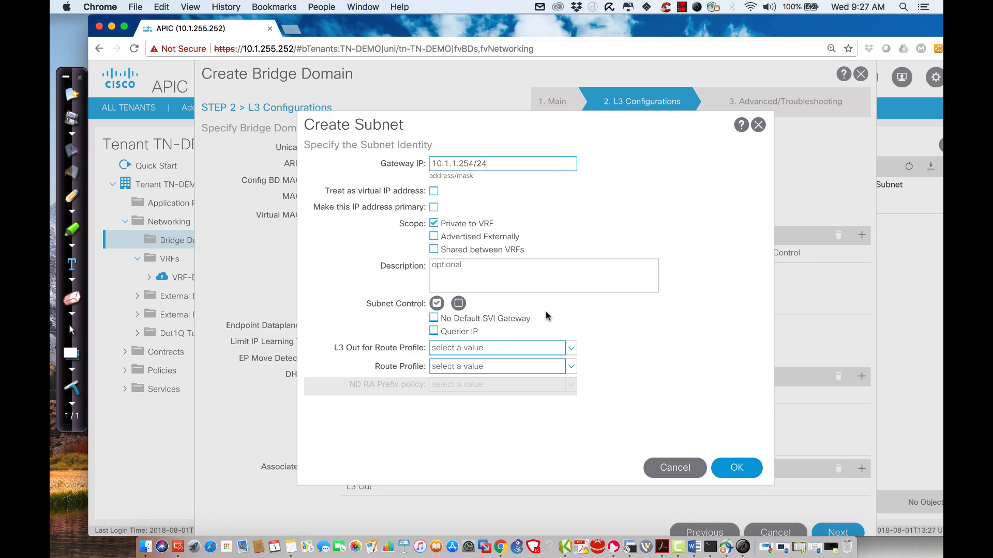
{"action": "left_click", "coordinate": [745, 469]}
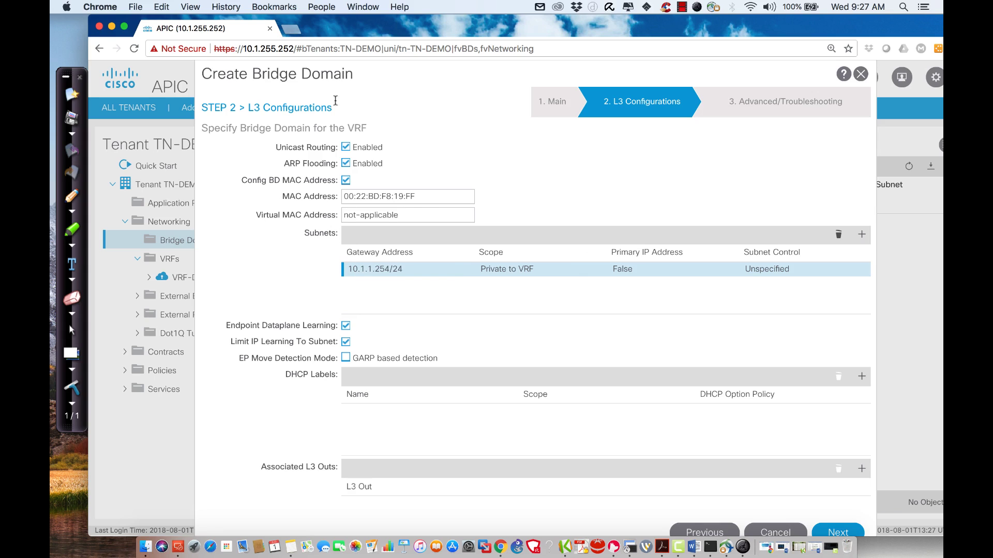
Add a second subnet to the bridge domain with gateway IP 10.1.11.254/24.
{"action": "left_click", "coordinate": [862, 235]}
{"action": "type", "text": "10."}
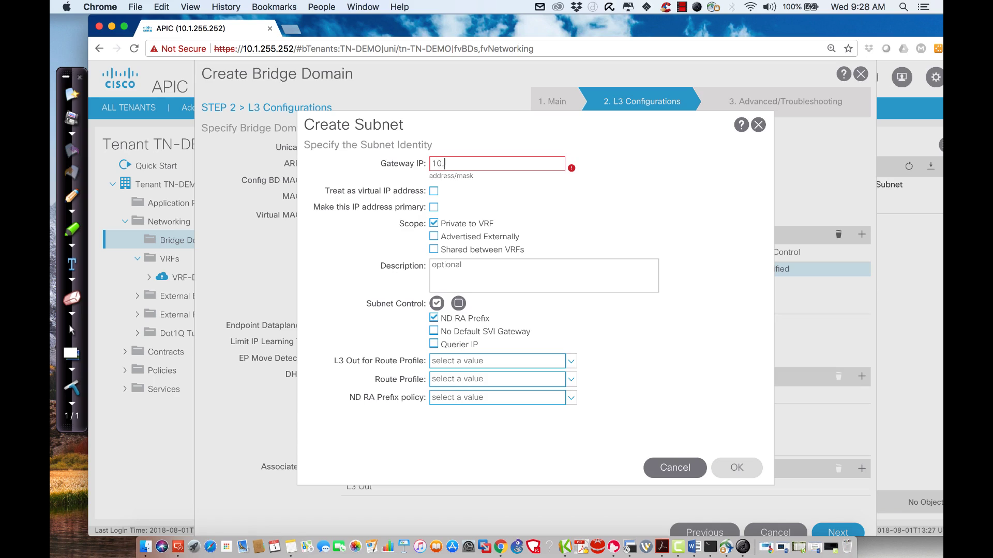
{"action": "type", "text": "1.11.254/24"}
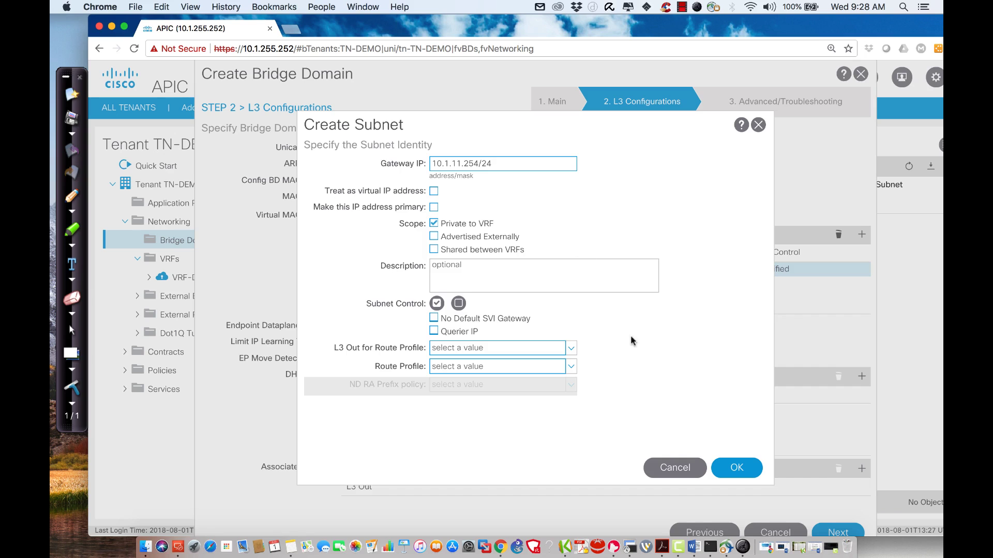
{"action": "left_click", "coordinate": [734, 469]}
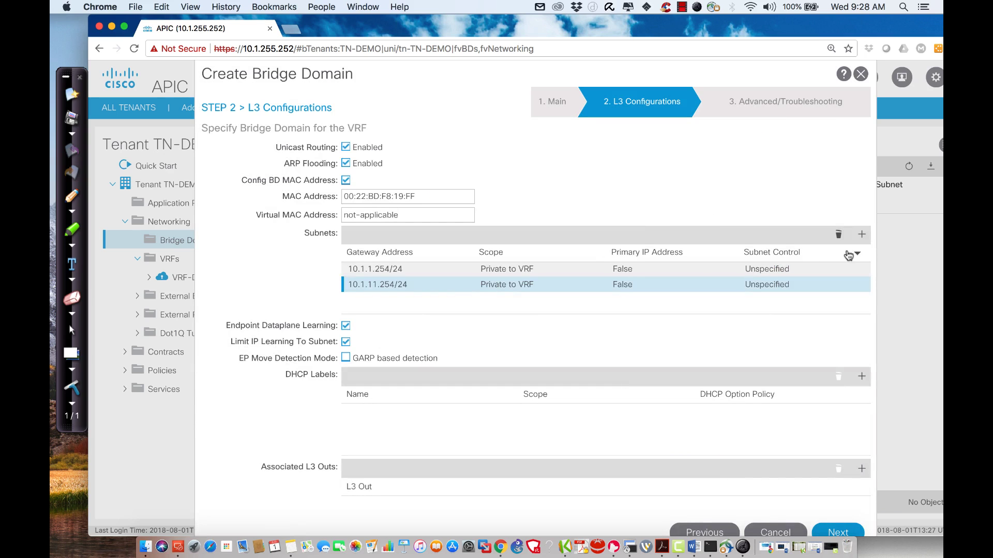
Add a third subnet to the bridge domain with gateway IP 10.1.111.254/24.
{"action": "left_click", "coordinate": [861, 236]}
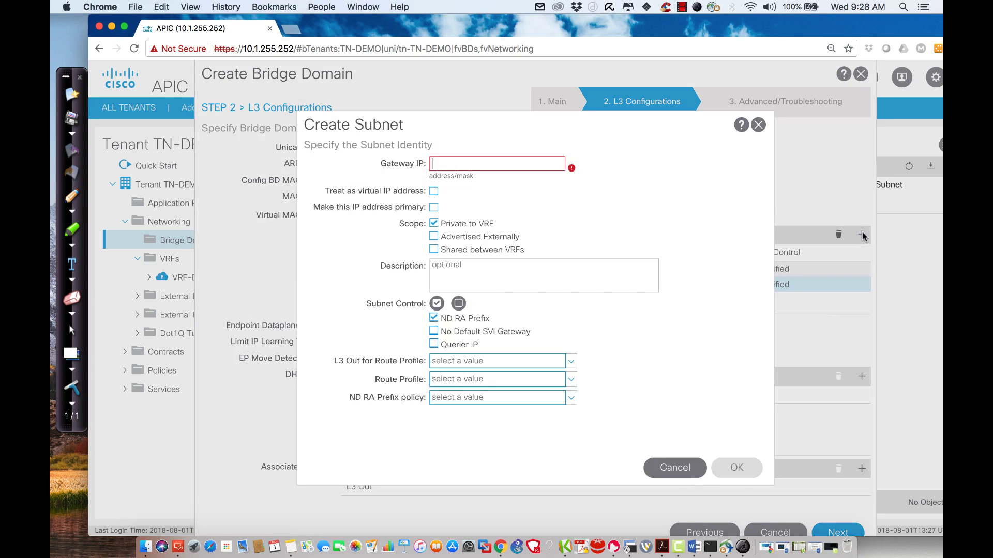
{"action": "type", "text": "10.1.111.254/24"}
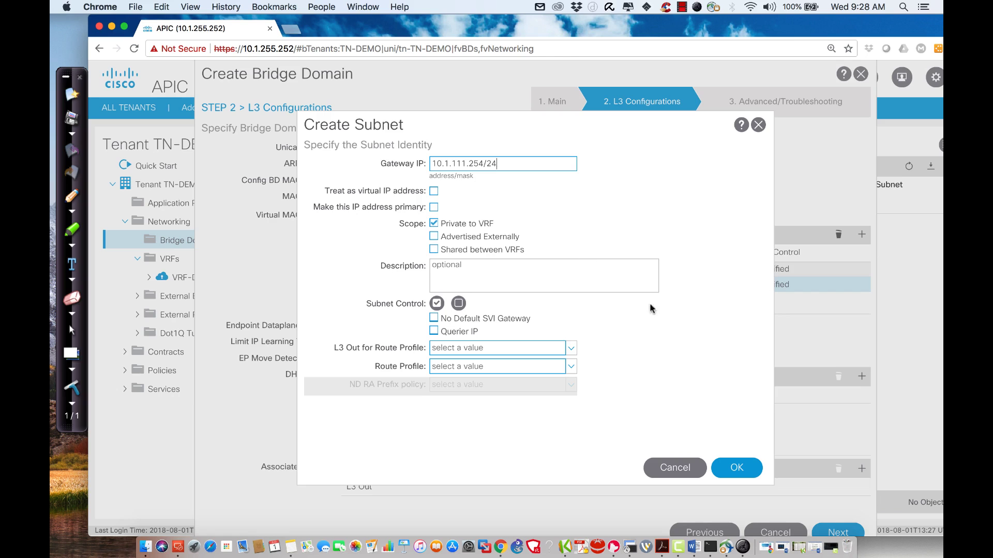
{"action": "left_click", "coordinate": [732, 480]}
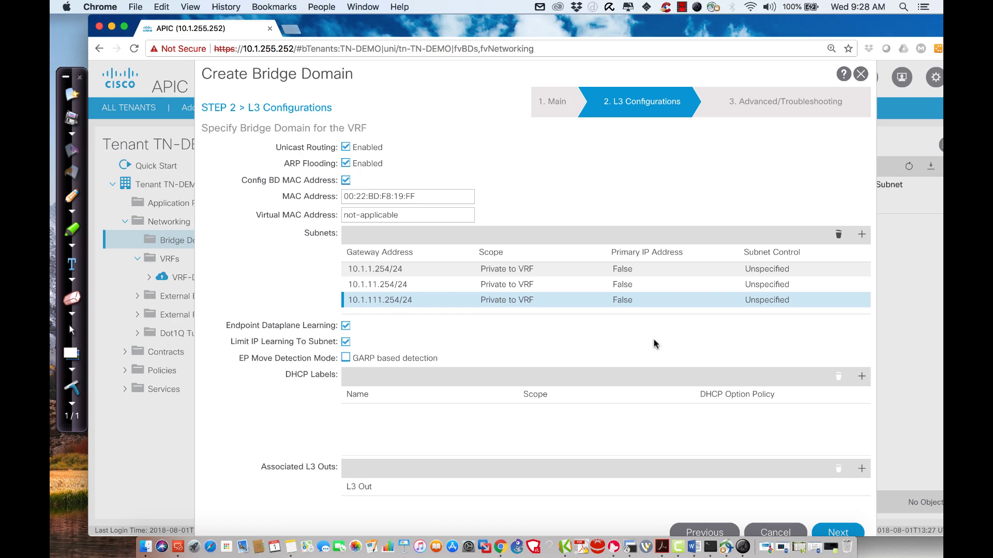
Leave the remaining L3 and Advanced/Troubleshooting settings at their defaults and finish creating the bridge domain.
{"action": "scroll", "coordinate": [654, 339], "scroll_direction": "down", "scroll_amount": 1}
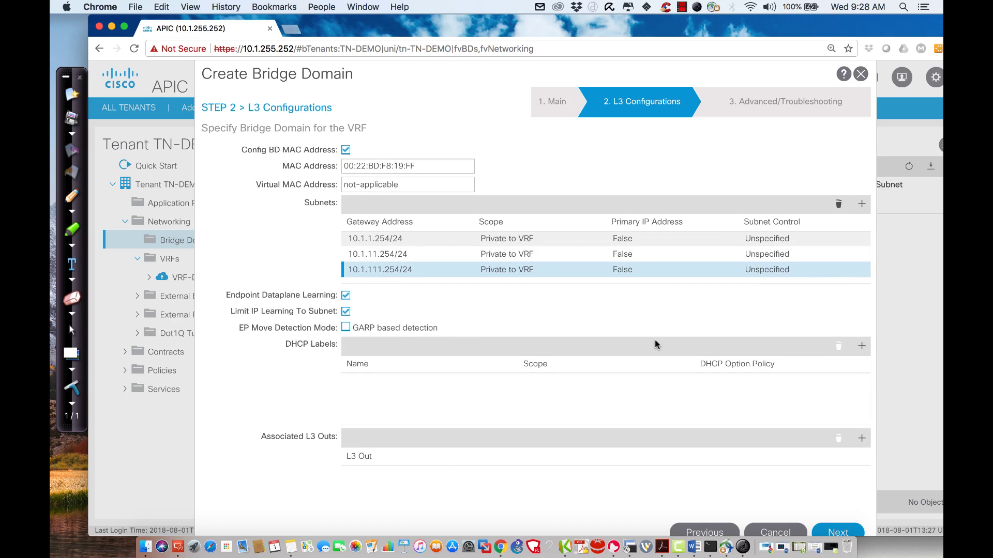
{"action": "left_click", "coordinate": [838, 534]}
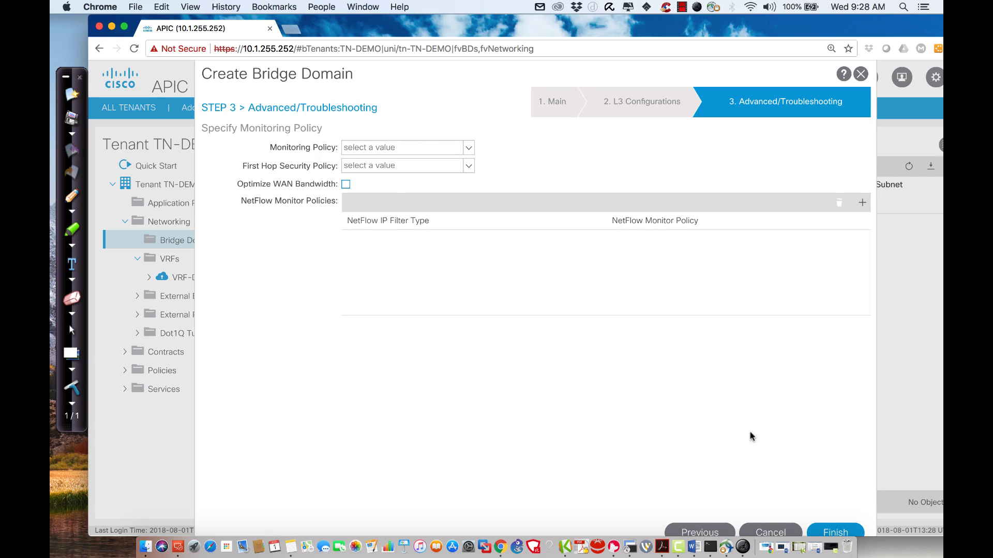
{"action": "left_click", "coordinate": [845, 525]}
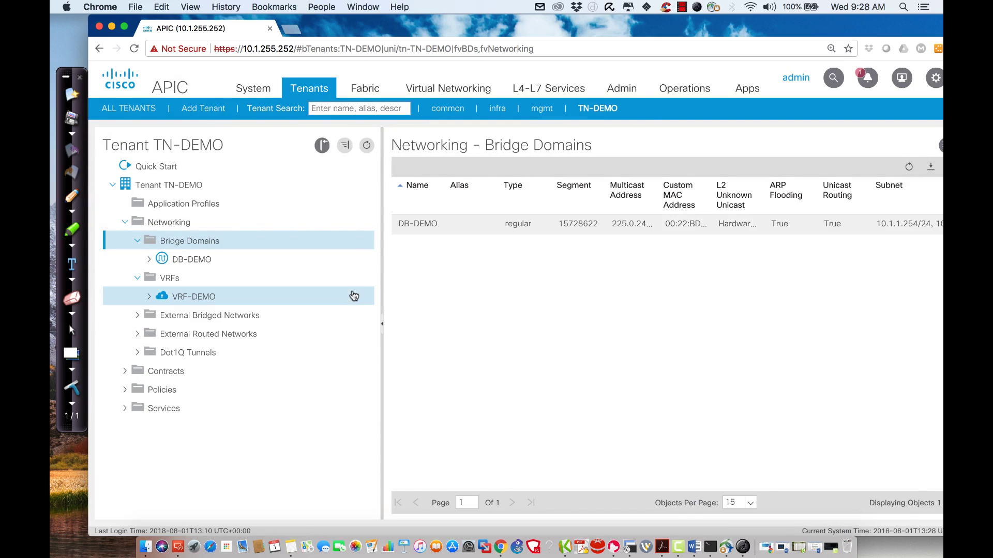
Examine the subnets under DB-DEMO in the tenant tree and open the Networking topology of TN-DEMO.
{"action": "left_click", "coordinate": [149, 260]}
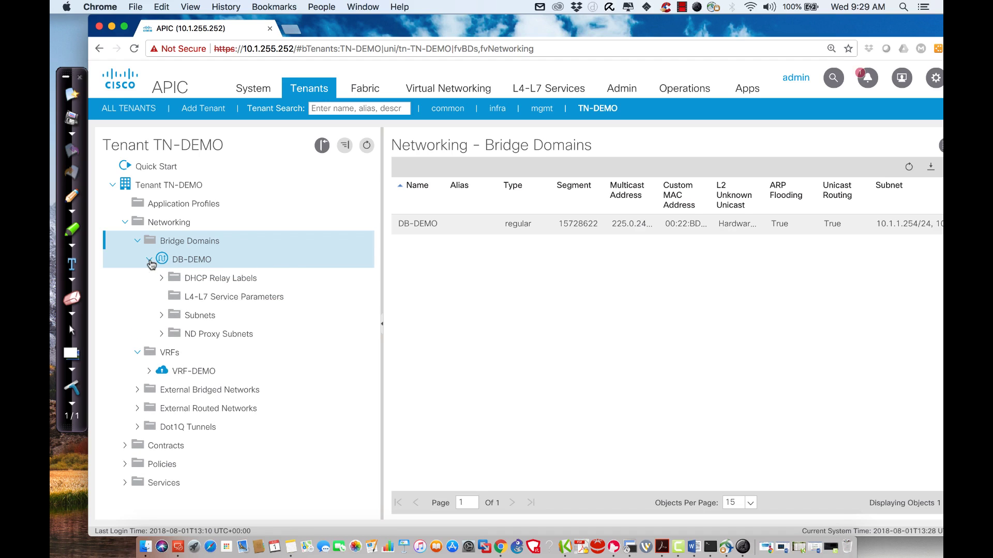
{"action": "left_click", "coordinate": [161, 316]}
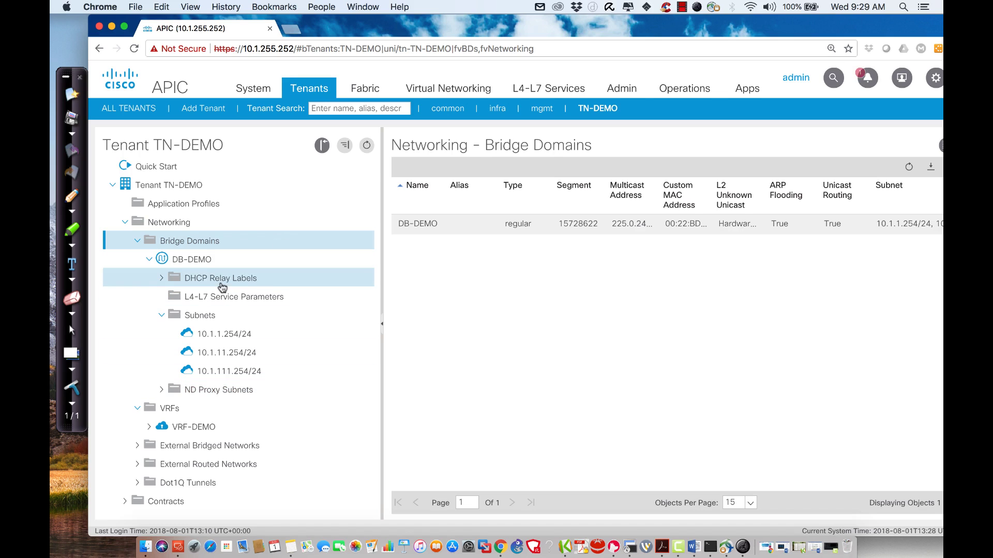
{"action": "left_click", "coordinate": [166, 223]}
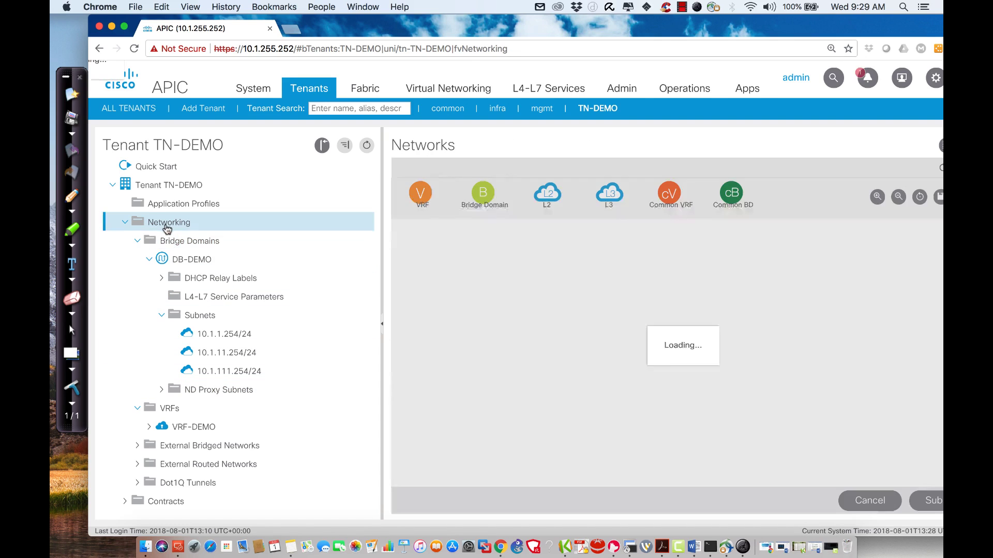